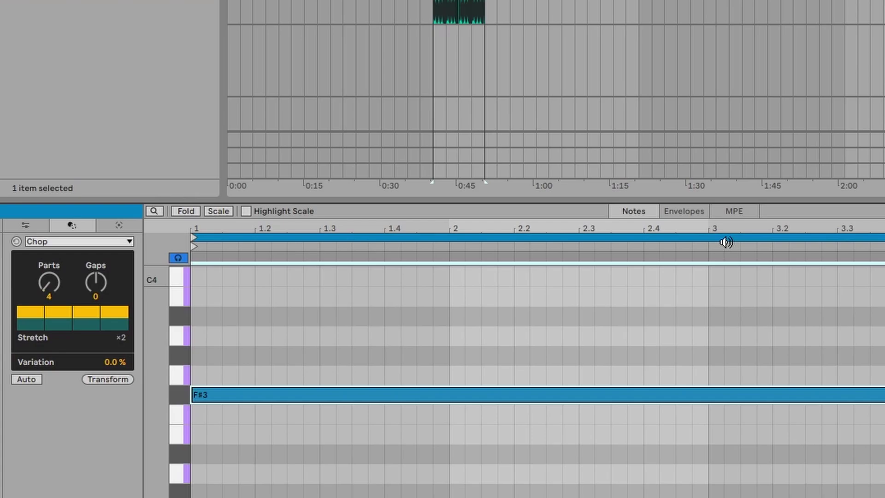
# Chop the long F#3 note into 32 equal parts with Auto enabled, then play it back.
pyautogui.press('space')
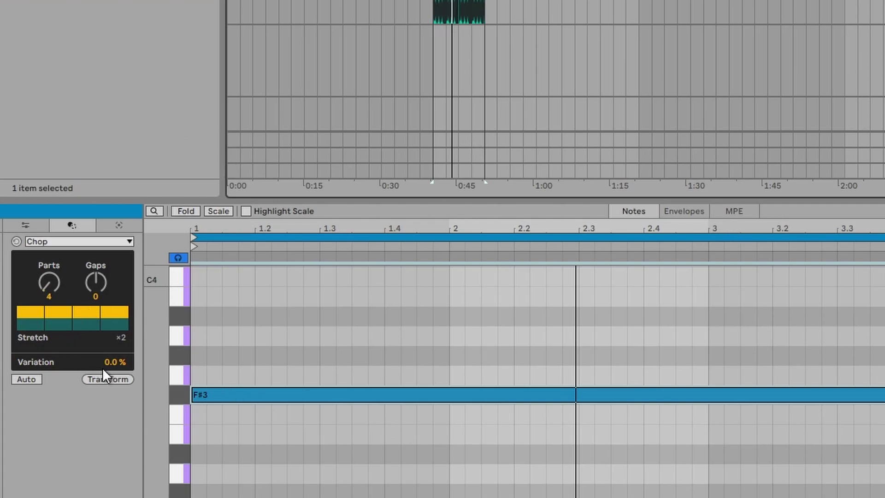
pyautogui.click(112, 378)
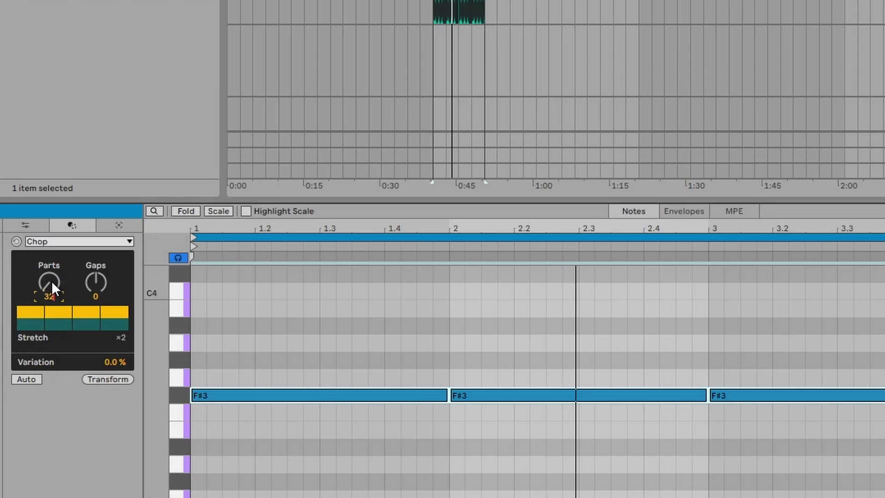
pyautogui.press('Return')
pyautogui.click(85, 380)
pyautogui.click(25, 379)
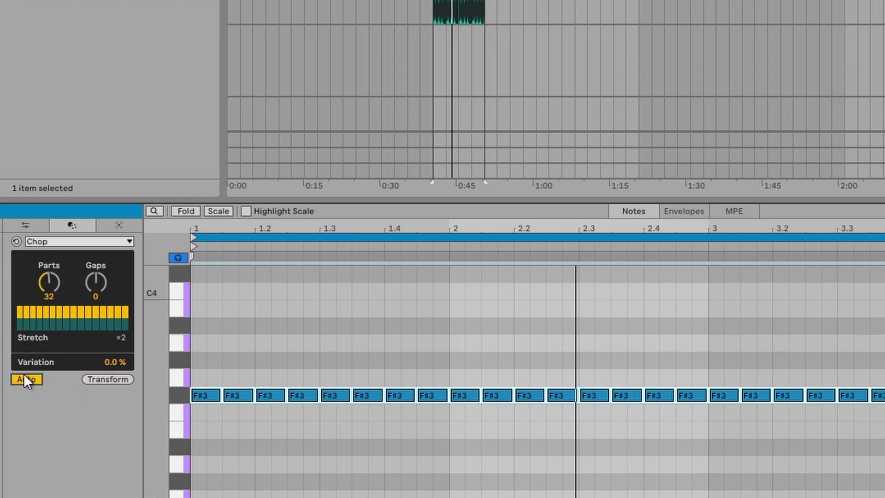
pyautogui.press('space')
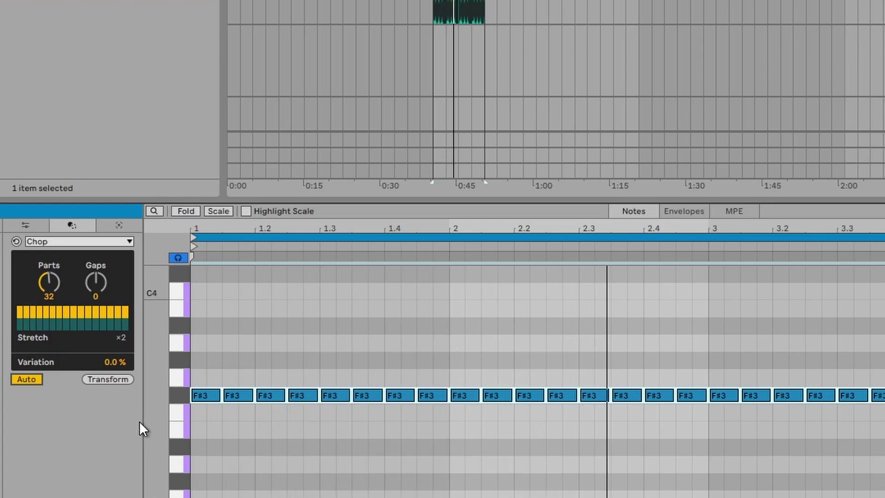
pyautogui.click(97, 286)
# Set Chop Gaps to 2, then make step three a note and step two a gap.
pyautogui.scroll(1, 109, 289)
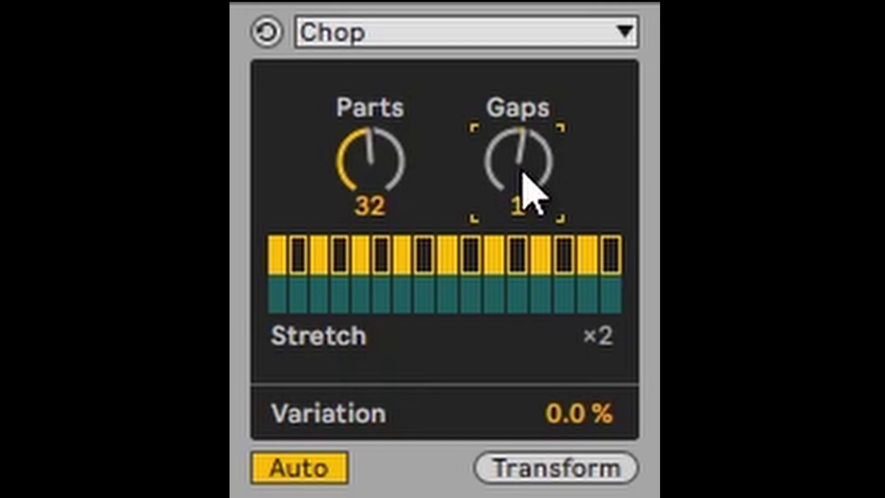
pyautogui.scroll(1, 530, 191)
pyautogui.press('space')
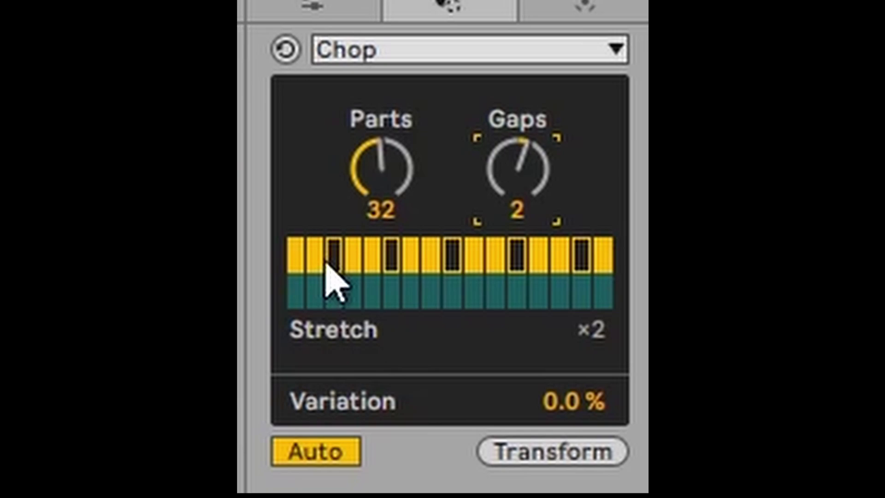
pyautogui.click(329, 258)
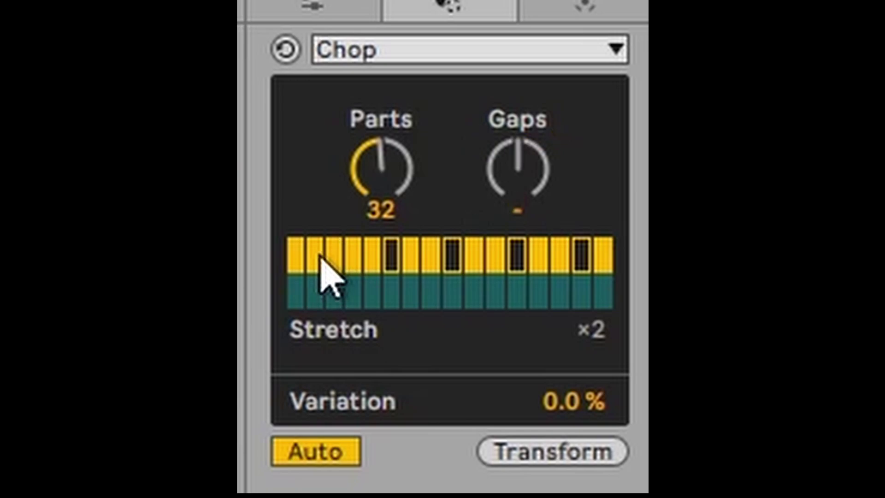
pyautogui.click(321, 259)
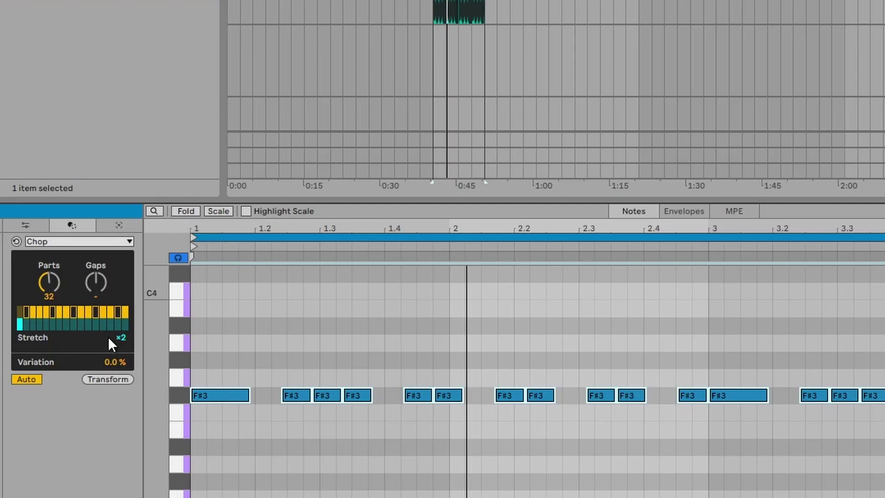
# Change the Chop Stretch from ×2 to ×4 and play the pattern back.
pyautogui.click(121, 338)
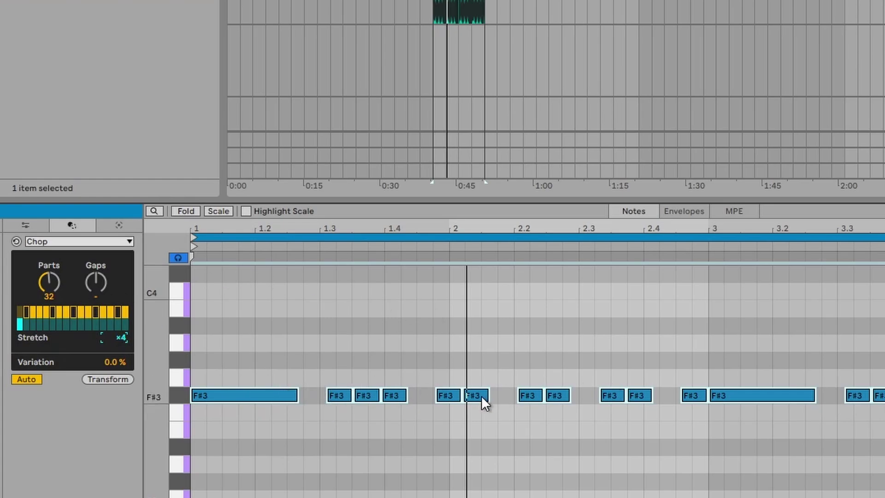
pyautogui.press('space')
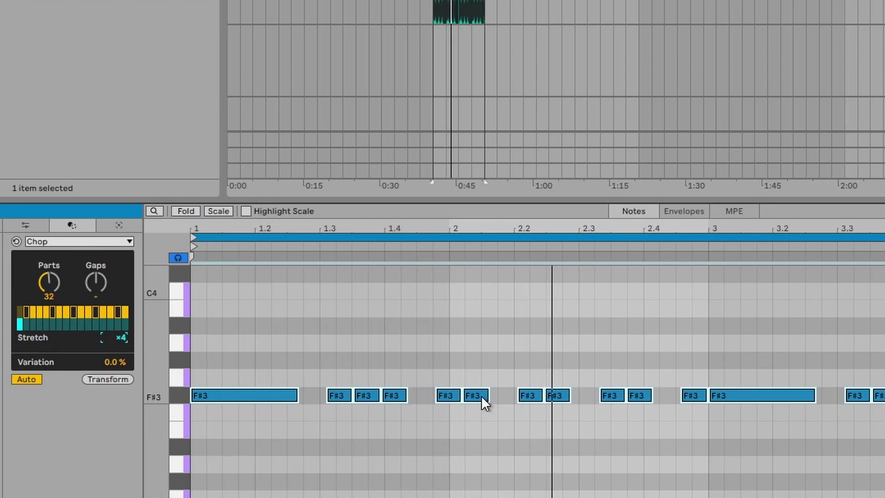
# Reset Gaps to 0 with uniform stretch, and raise Variation to about 10–12%.
pyautogui.moveTo(98, 282); pyautogui.dragTo(100, 278)
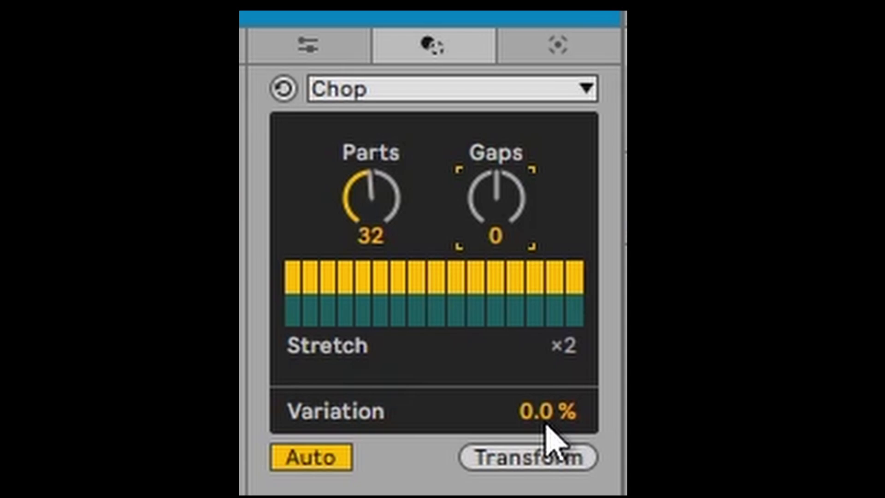
pyautogui.moveTo(545, 425); pyautogui.dragTo(545, 413)
pyautogui.moveTo(114, 361)
pyautogui.mouseDown()
pyautogui.moveTo(114, 352)
pyautogui.moveTo(114, 365)
pyautogui.mouseUp()
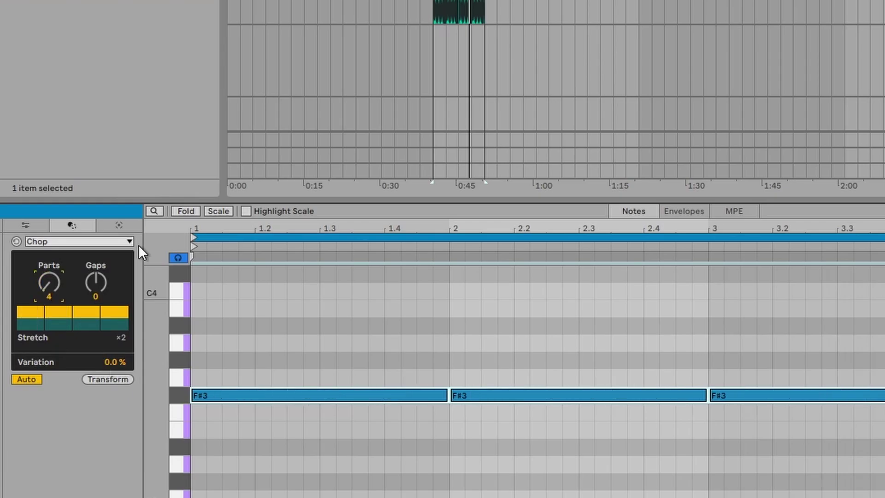
# Chop into 16 parts, then sub-chop the F#3 note at beat 1.4 into four and play.
pyautogui.write('16')
pyautogui.press('Return')
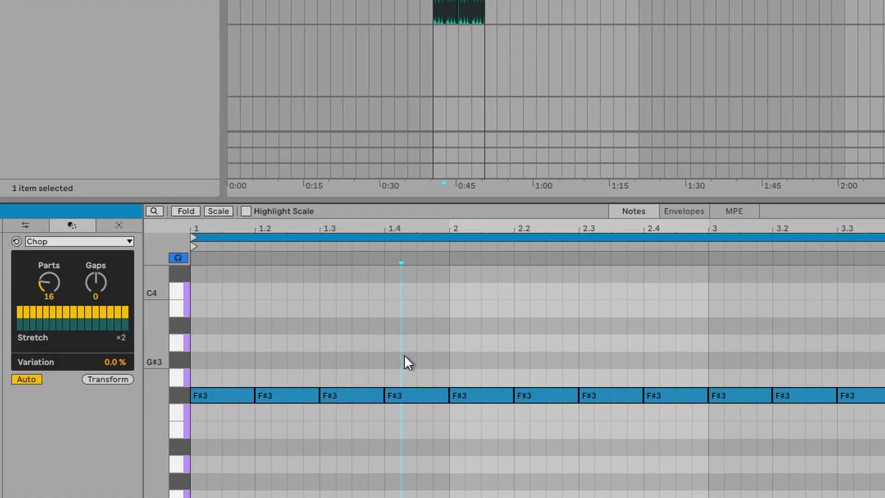
pyautogui.moveTo(406, 355); pyautogui.dragTo(423, 404)
pyautogui.moveTo(568, 279); pyautogui.dragTo(568, 292)
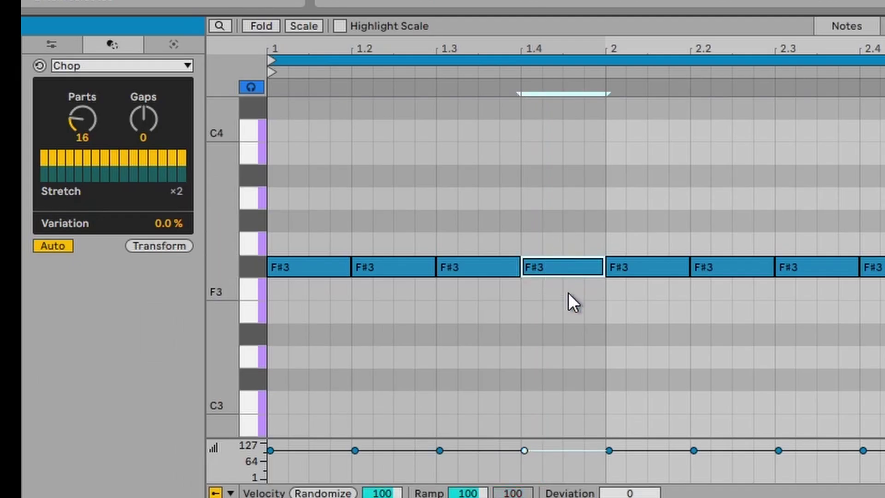
pyautogui.click(79, 123)
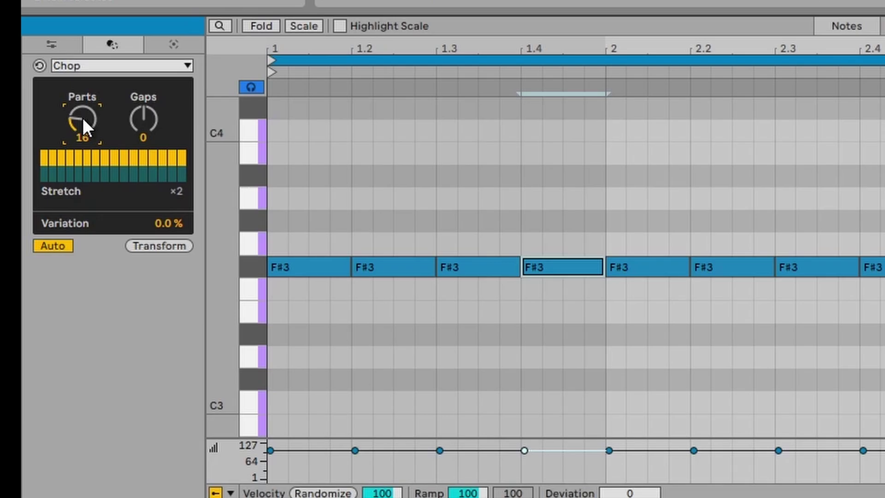
pyautogui.moveTo(82, 120); pyautogui.dragTo(83, 147)
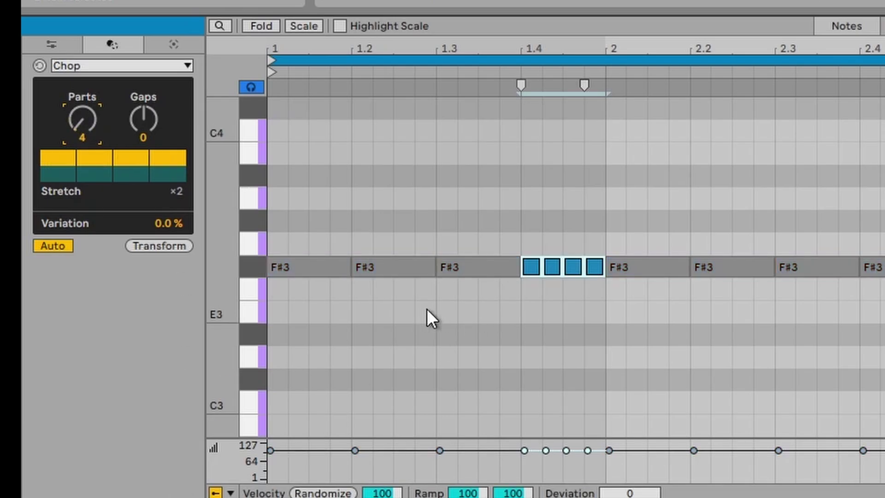
pyautogui.press('space')
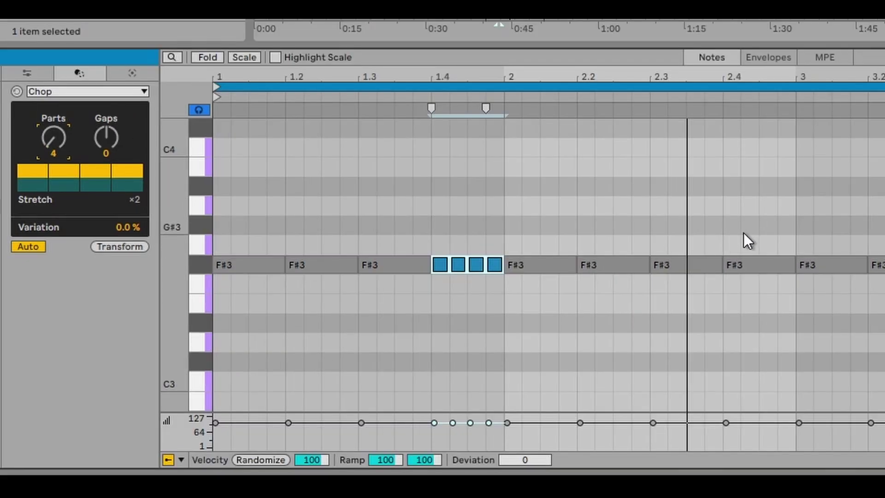
# Chop the F#3 note at beat 2.4 into 8 parts and play from 2.2.
pyautogui.click(753, 309)
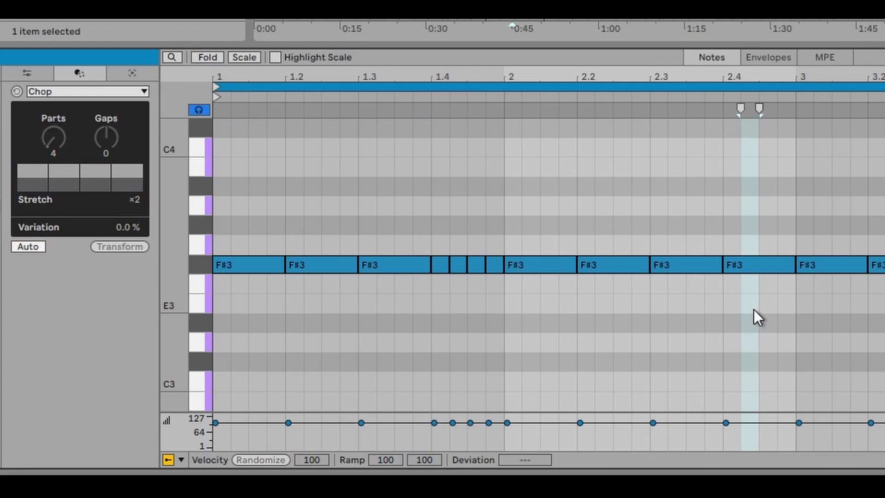
pyautogui.click(747, 264)
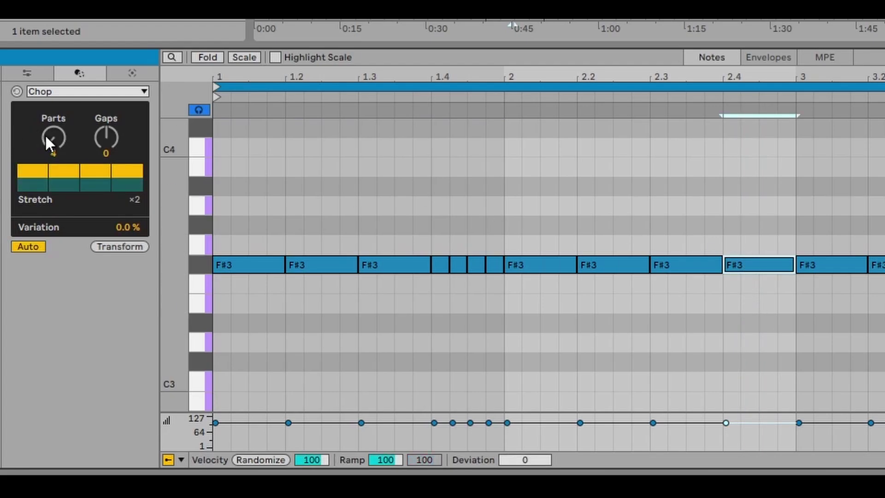
pyautogui.moveTo(45, 134); pyautogui.dragTo(45, 135)
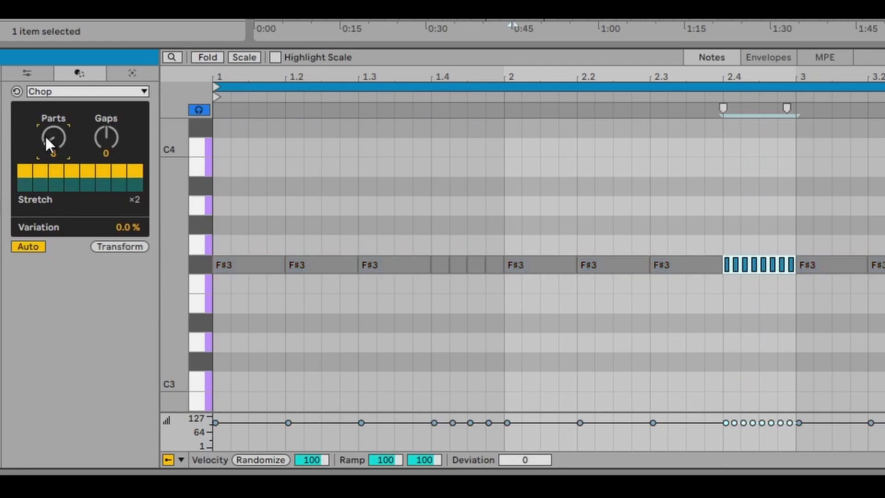
pyautogui.click(601, 102)
pyautogui.click(397, 170)
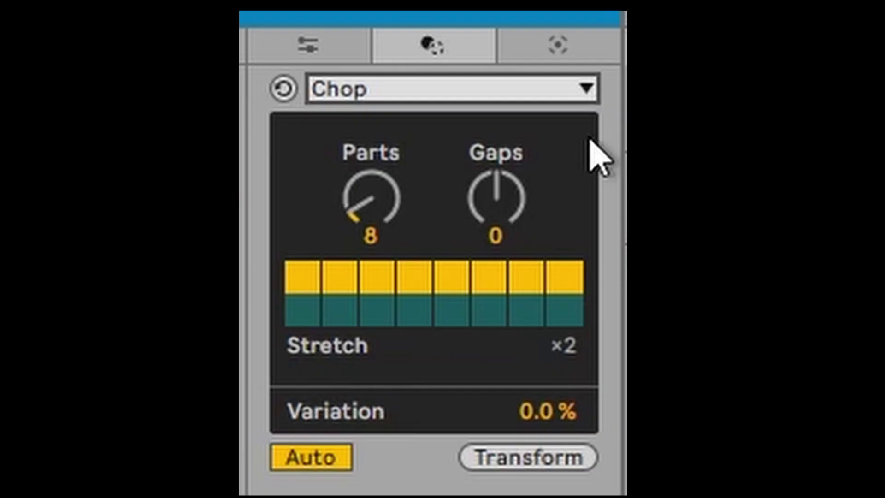
# Apply Time Warp to the eight chops, dragging breakpoint 3 down so they accelerate.
pyautogui.click(110, 91)
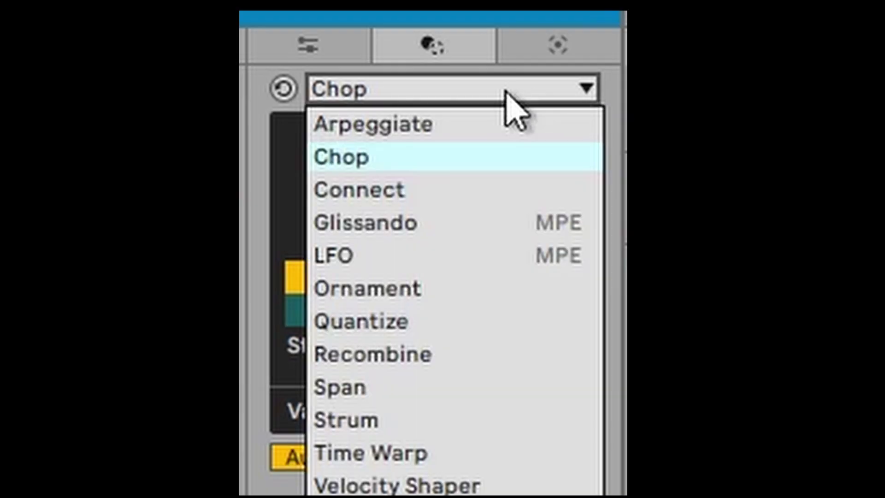
pyautogui.click(376, 454)
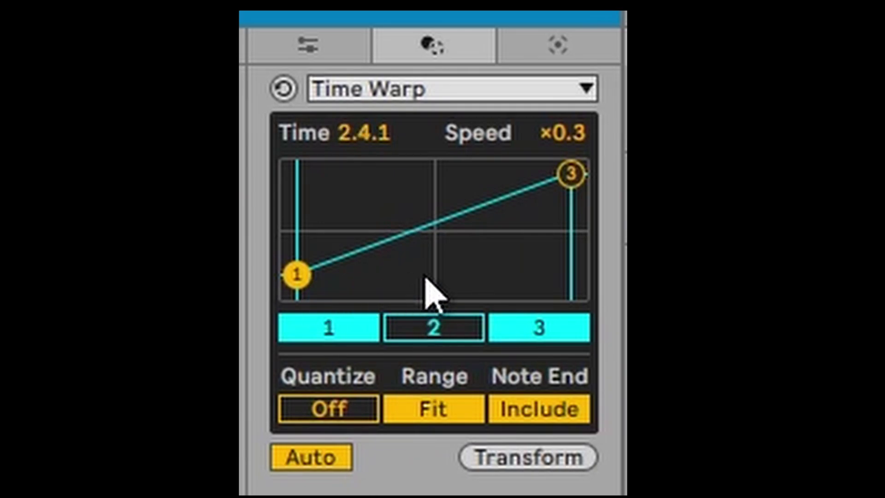
pyautogui.click(528, 457)
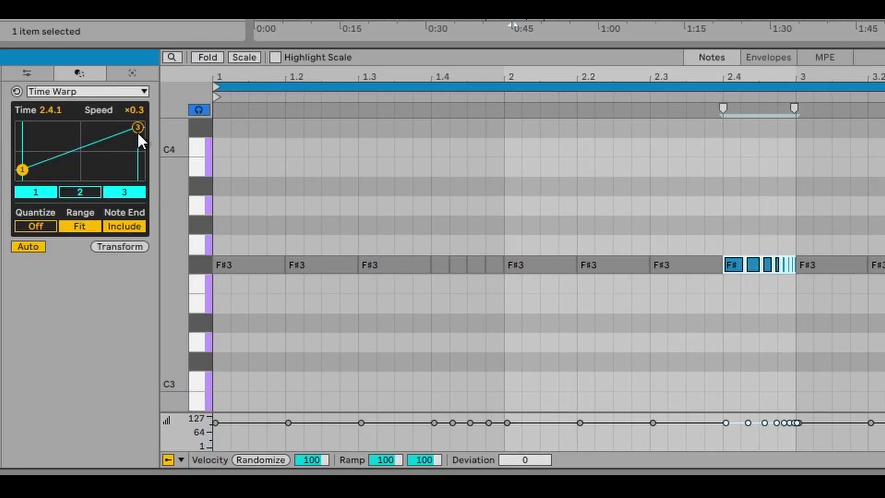
pyautogui.moveTo(137, 129); pyautogui.dragTo(138, 145)
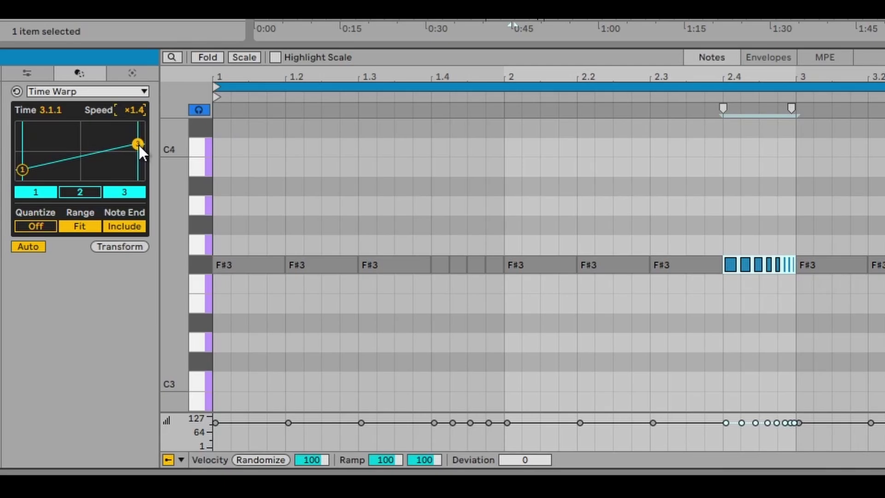
pyautogui.click(631, 97)
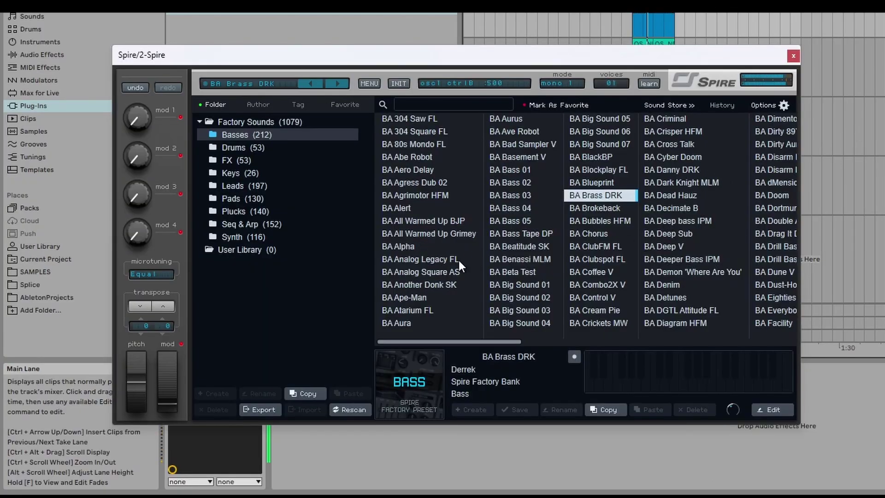
# Try the BA Analog Square AS preset, then load BA Atarium FL from Spire's Basses folder.
pyautogui.click(425, 272)
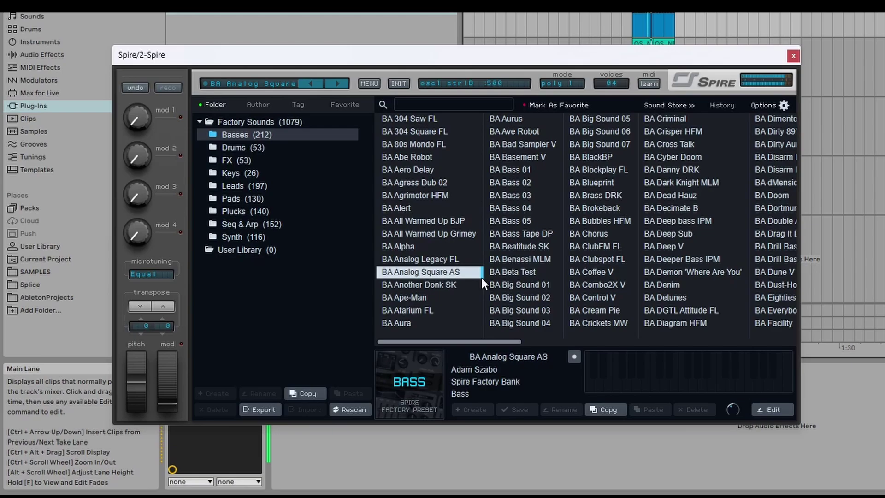
pyautogui.click(413, 310)
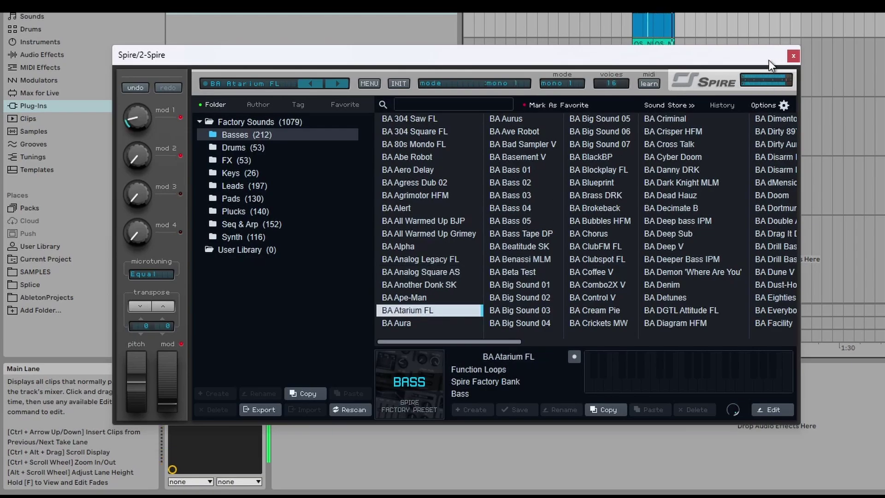
pyautogui.moveTo(768, 60); pyautogui.dragTo(884, 122)
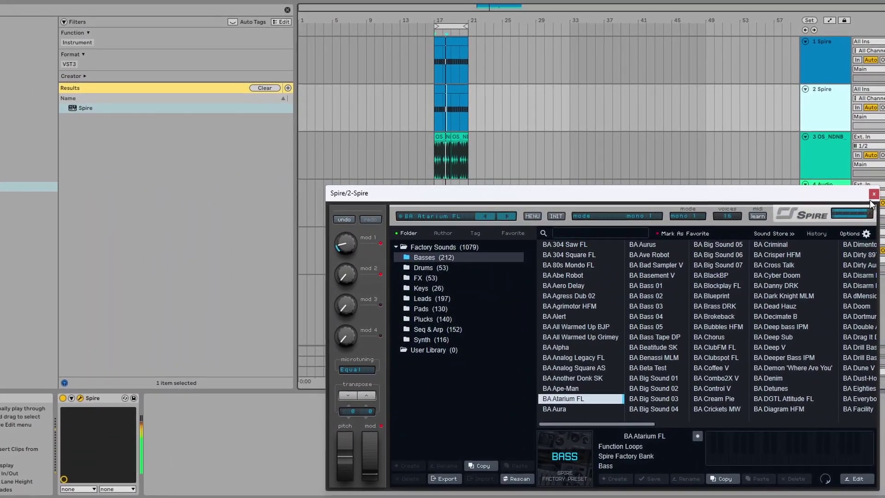
# Close the Spire plugin window and stop playback.
pyautogui.click(872, 195)
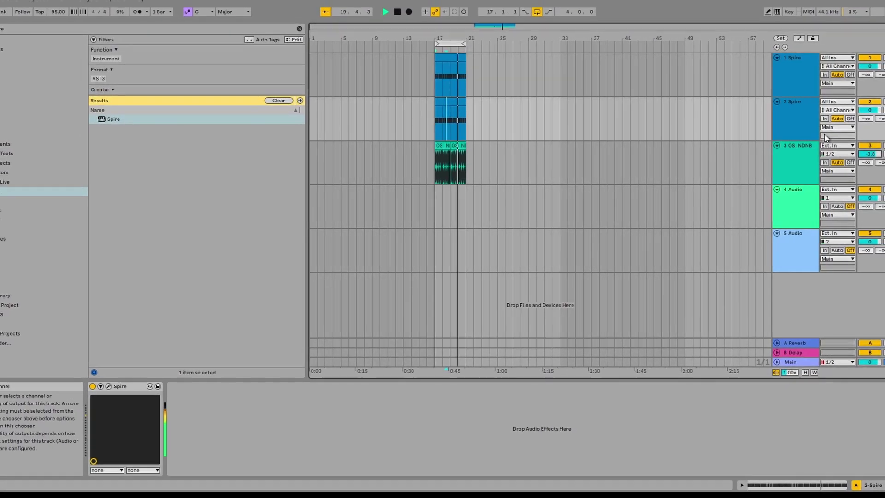
pyautogui.press('space')
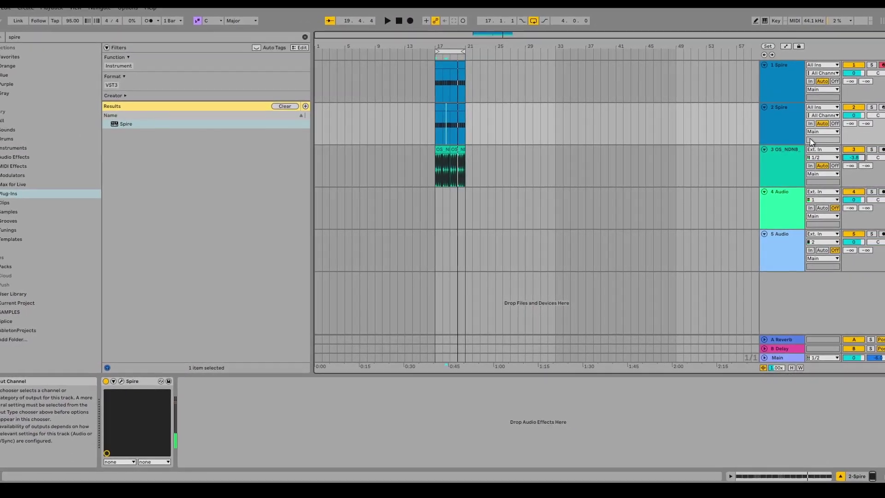